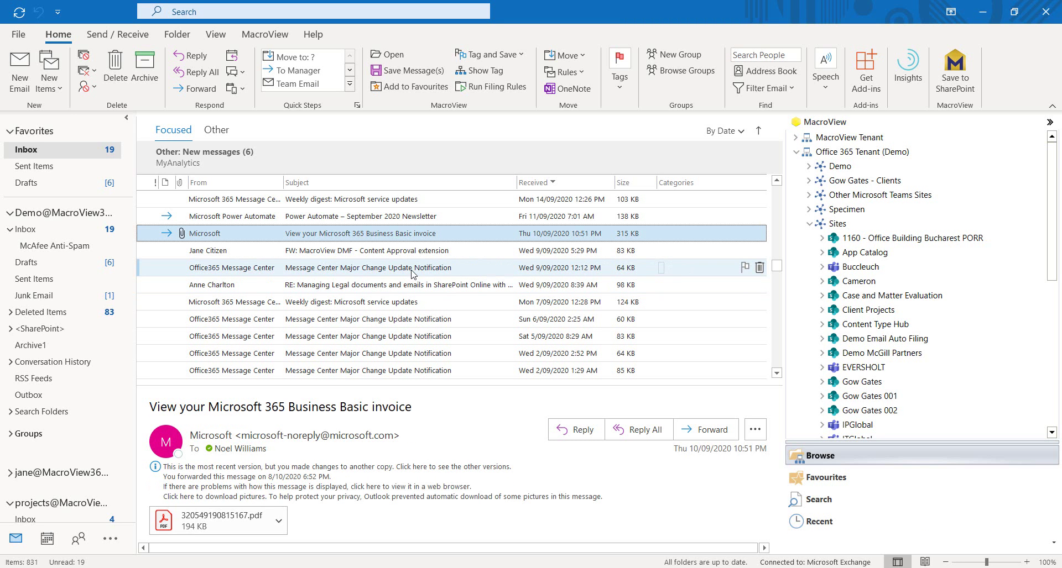
Step: Forward the "View your Microsoft 365 Business Basic invoice" email to the Projects address for project 2222
key(ctrl+f)
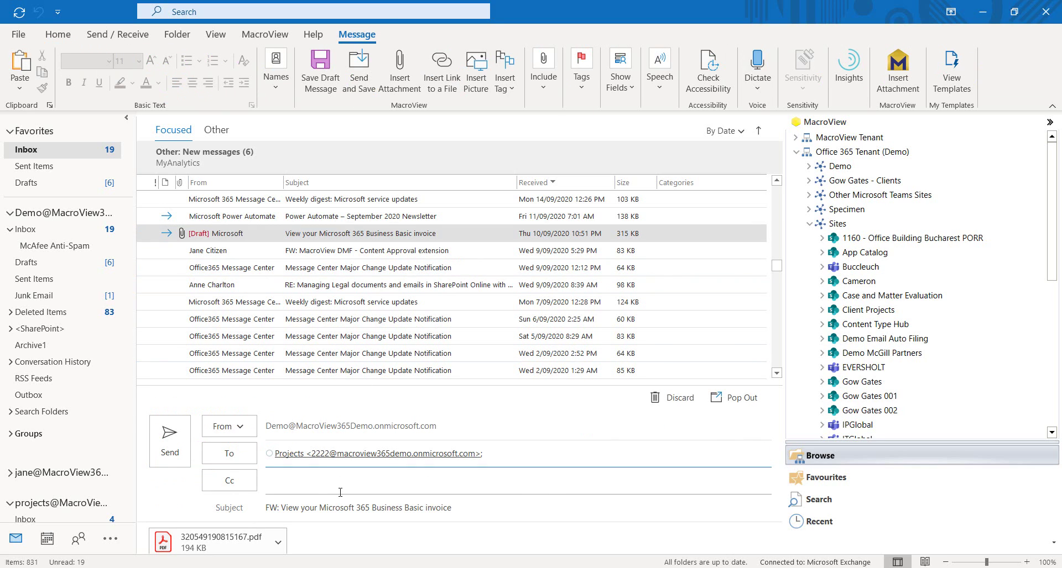
mouse_move(328, 458)
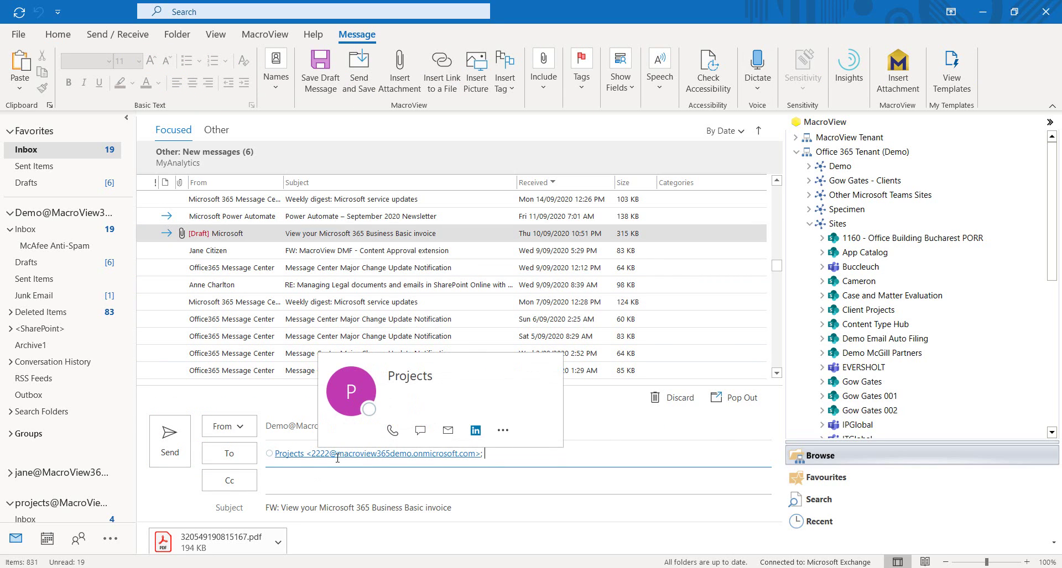
click(169, 442)
Step: Open the Email folder of 2222-Refurb High House under 2020 in the Client Projects site
click(859, 229)
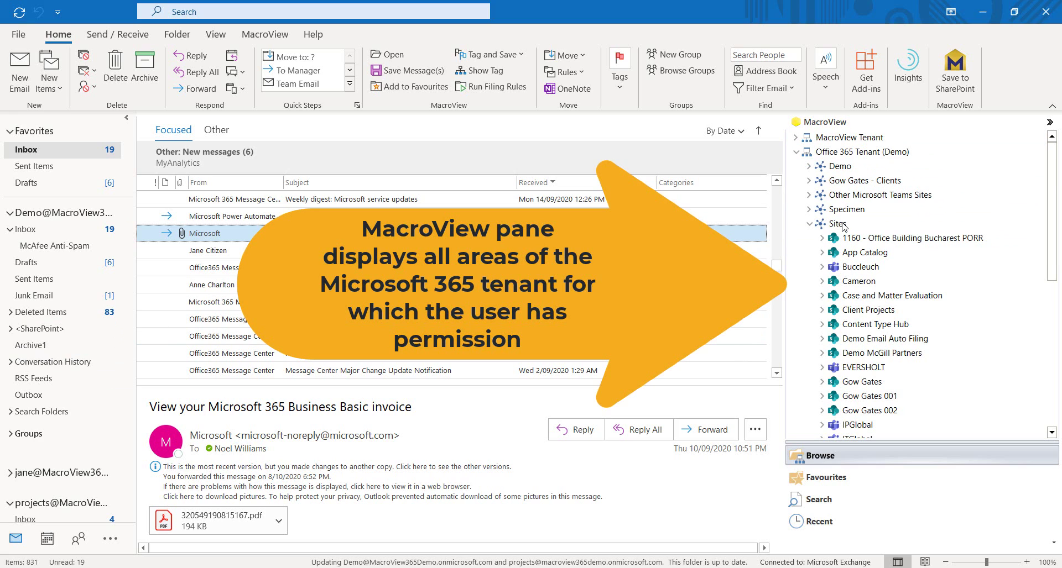
click(869, 310)
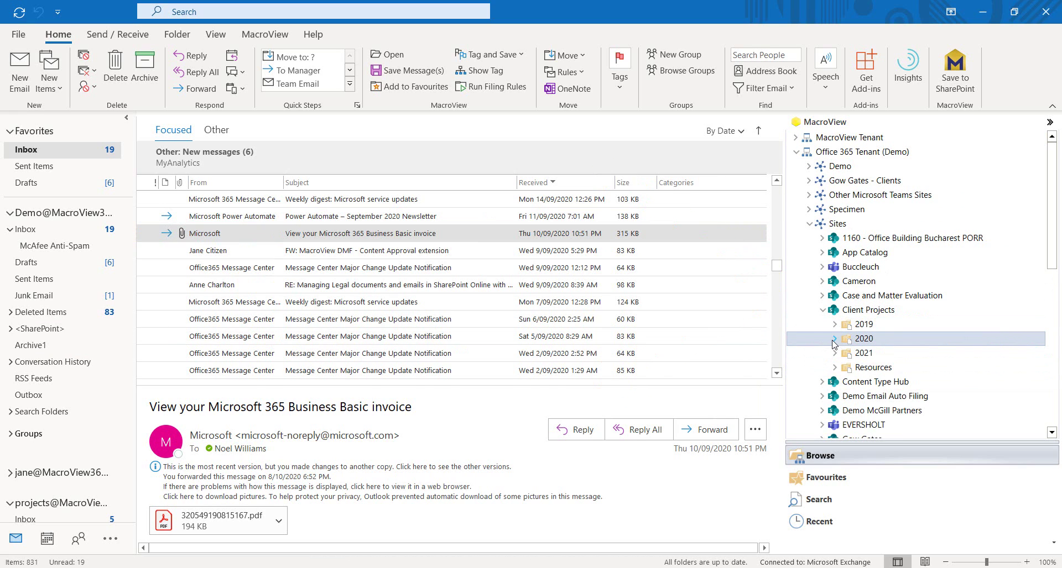
click(835, 339)
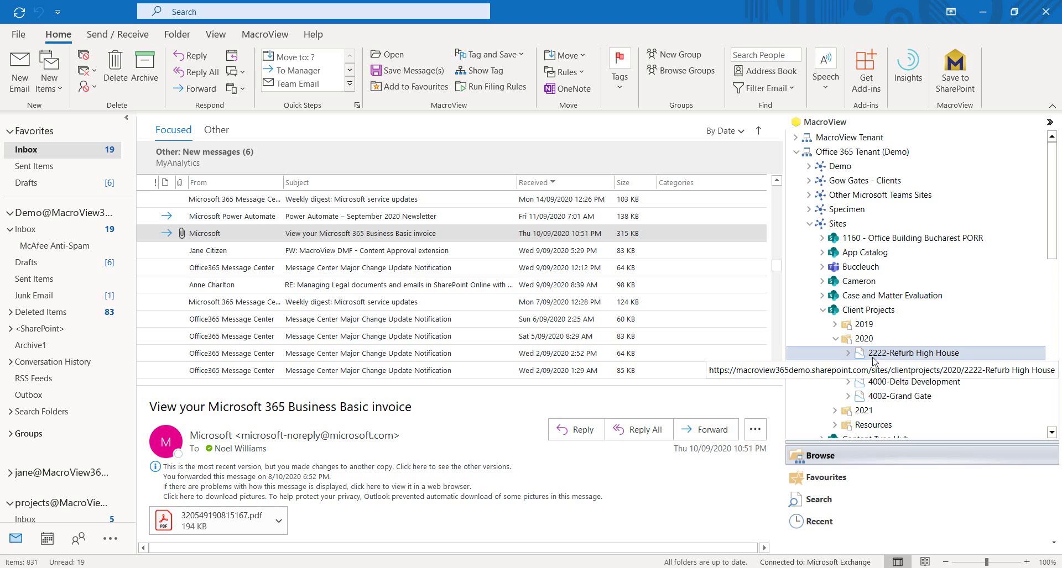
click(850, 355)
click(893, 368)
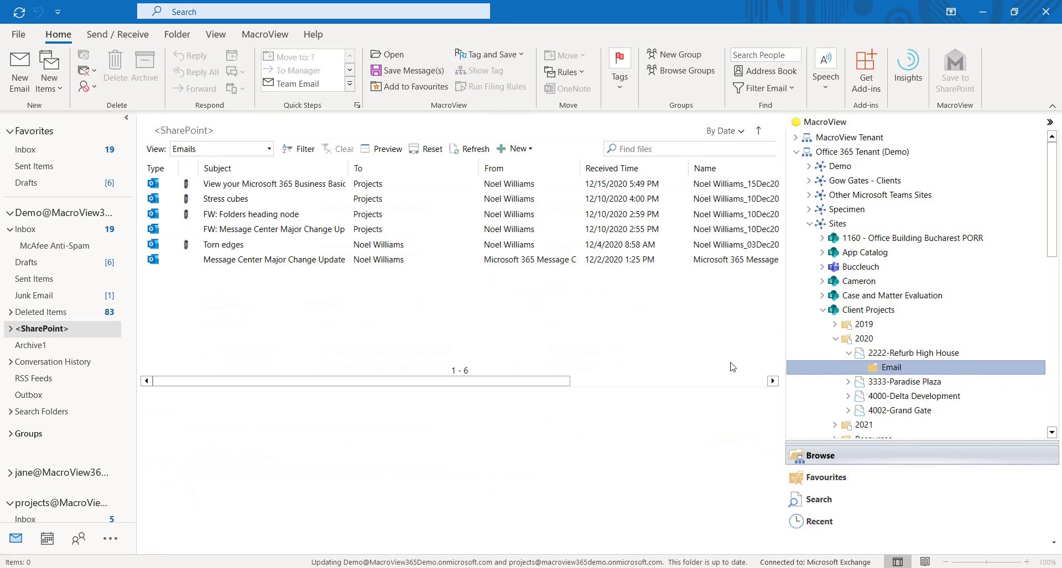
Step: Preview the filed Microsoft 365 Business Basic invoice email and widen the Subject column to fit its full subject
click(315, 186)
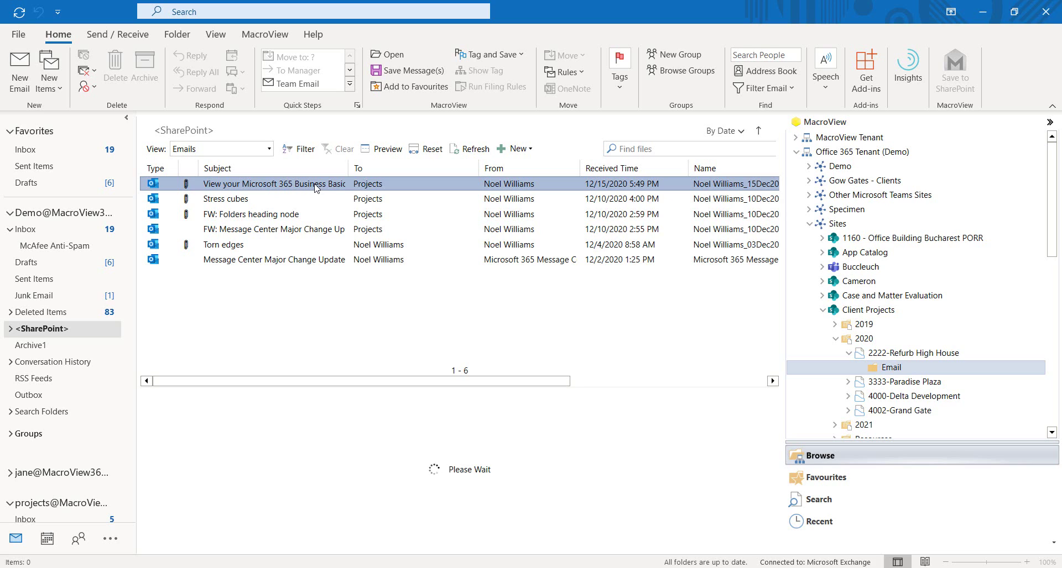
drag(349, 168, 396, 166)
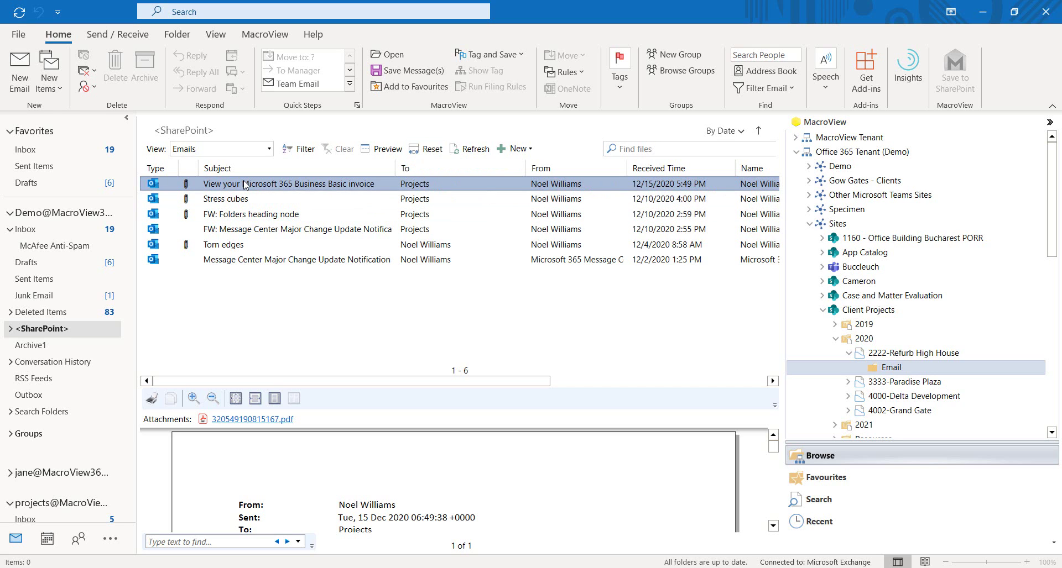
Step: Forward the "Your E-Toll account statement" email from the inbox to the Projects address for P100
key(ctrl+shift+i)
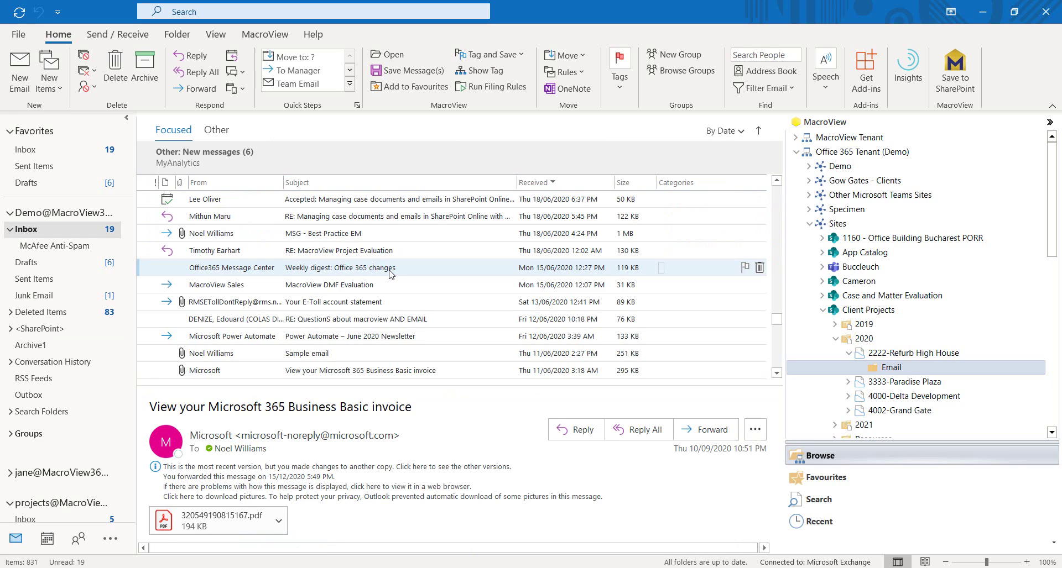
click(302, 307)
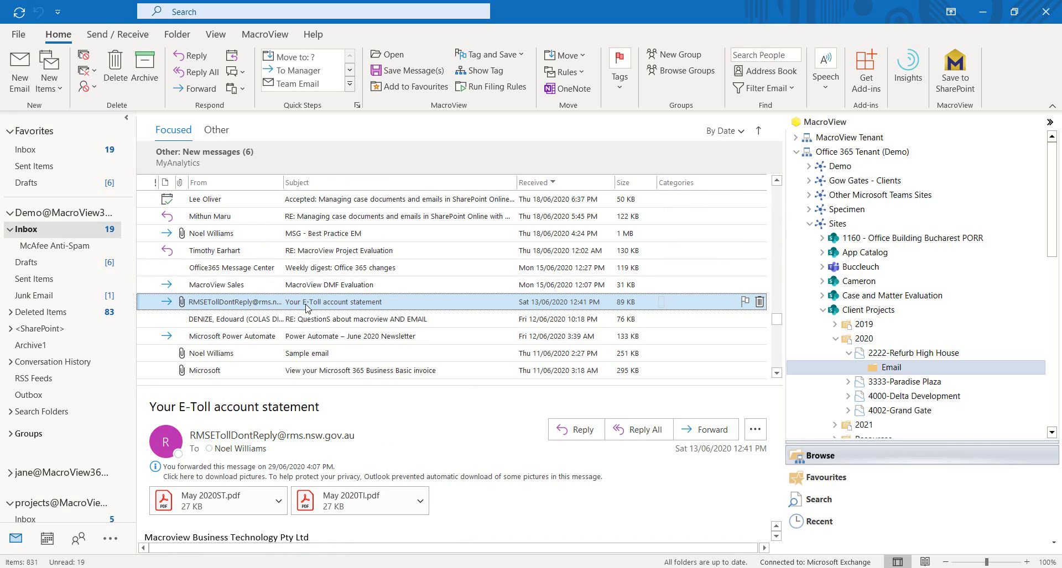
click(706, 431)
text(p100)
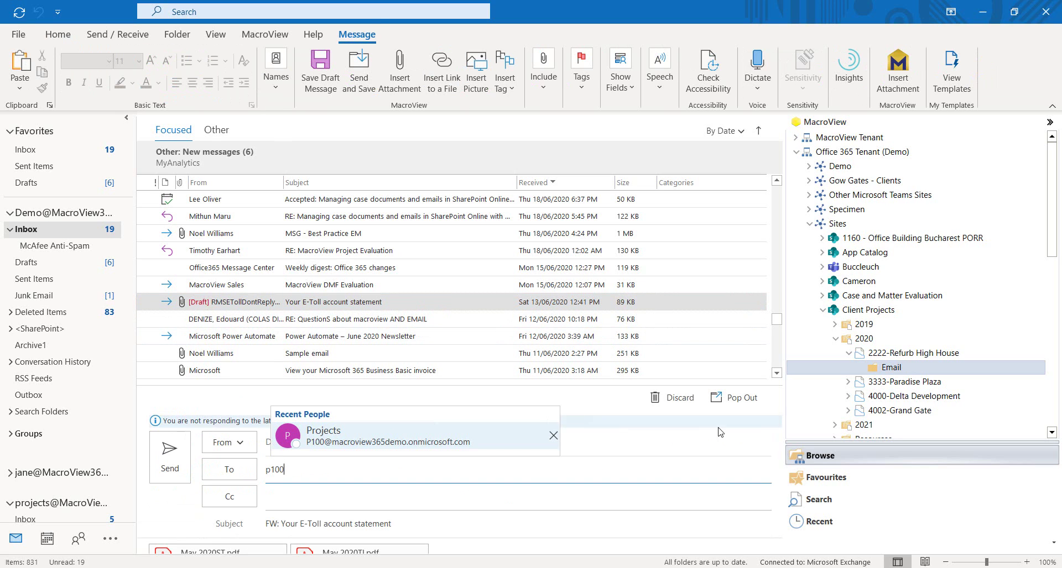
click(350, 437)
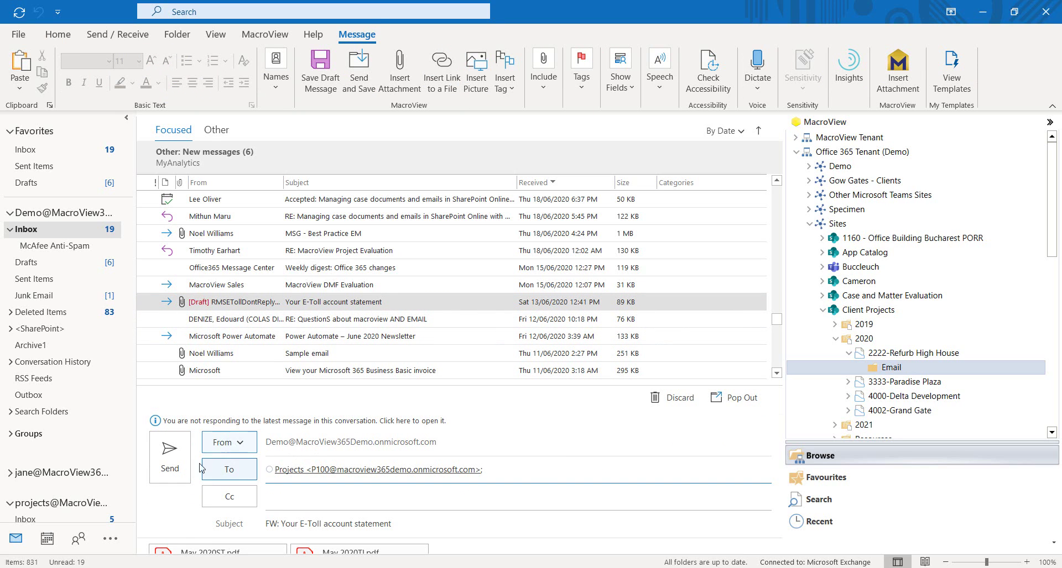
click(169, 457)
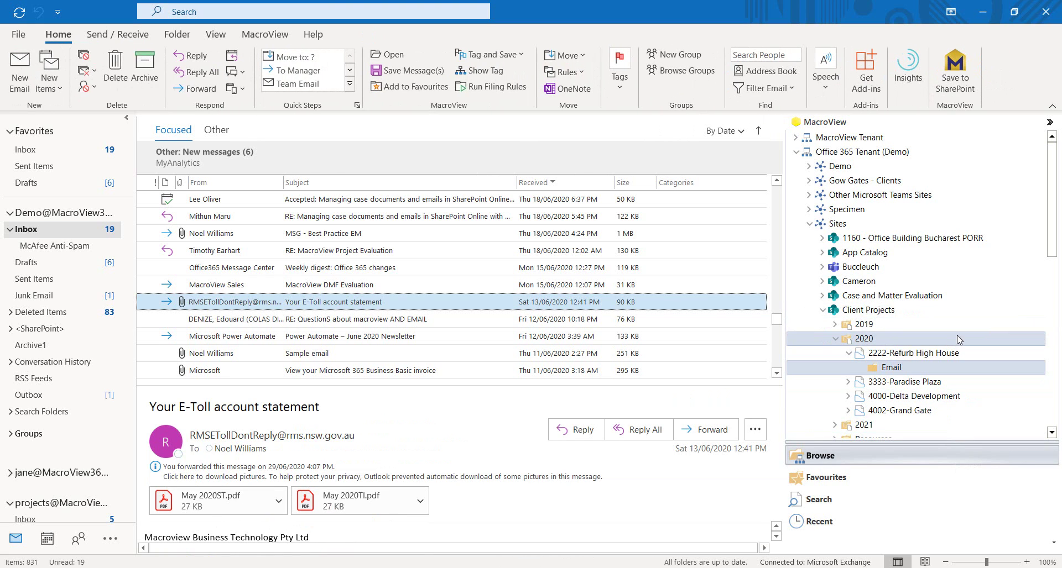
Step: Open the P100 Acme Inc folder in the General channel documents of the MacroView Consulting Teams site
click(810, 195)
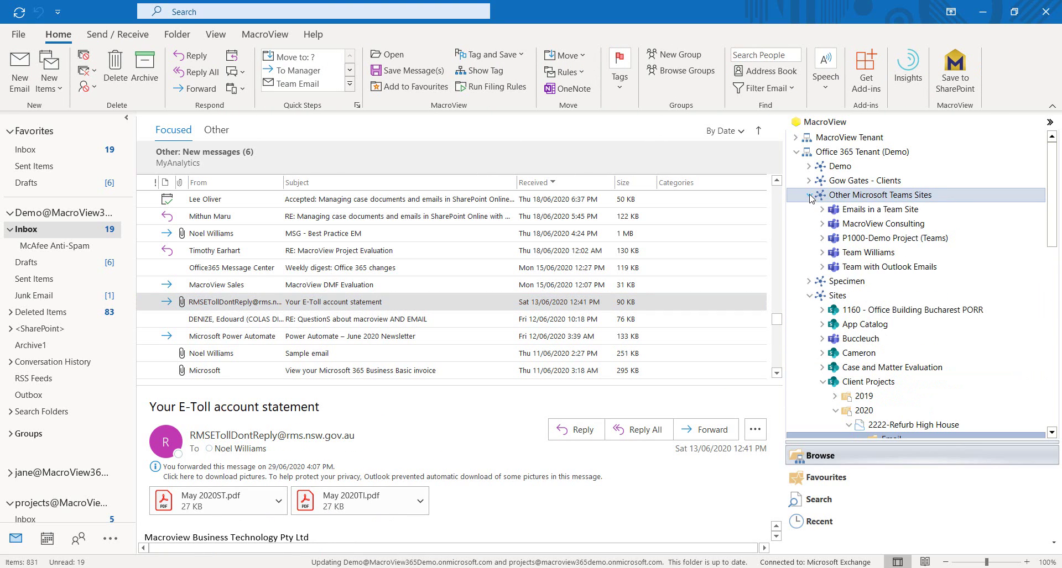
click(822, 224)
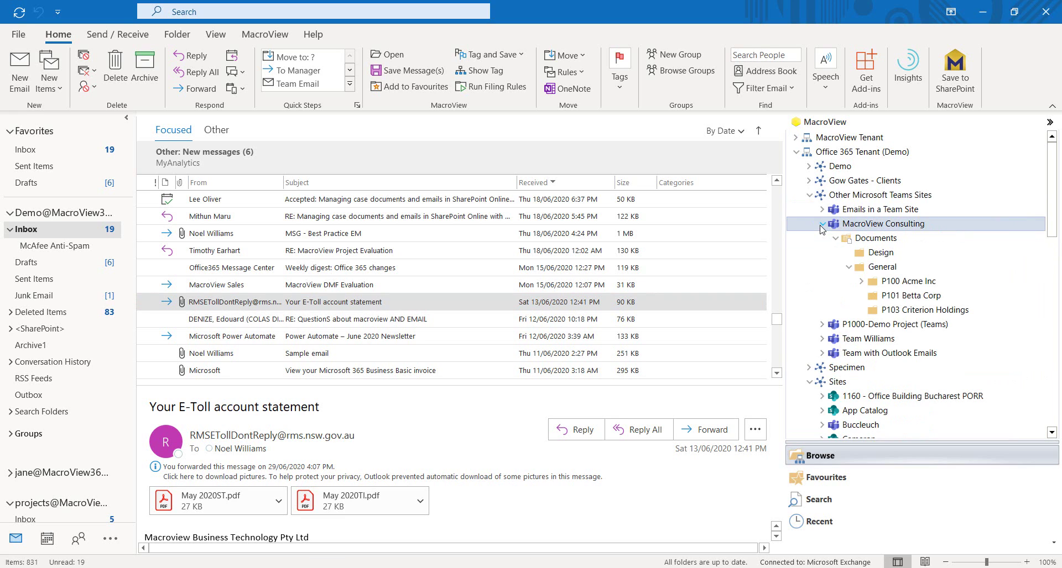
click(898, 282)
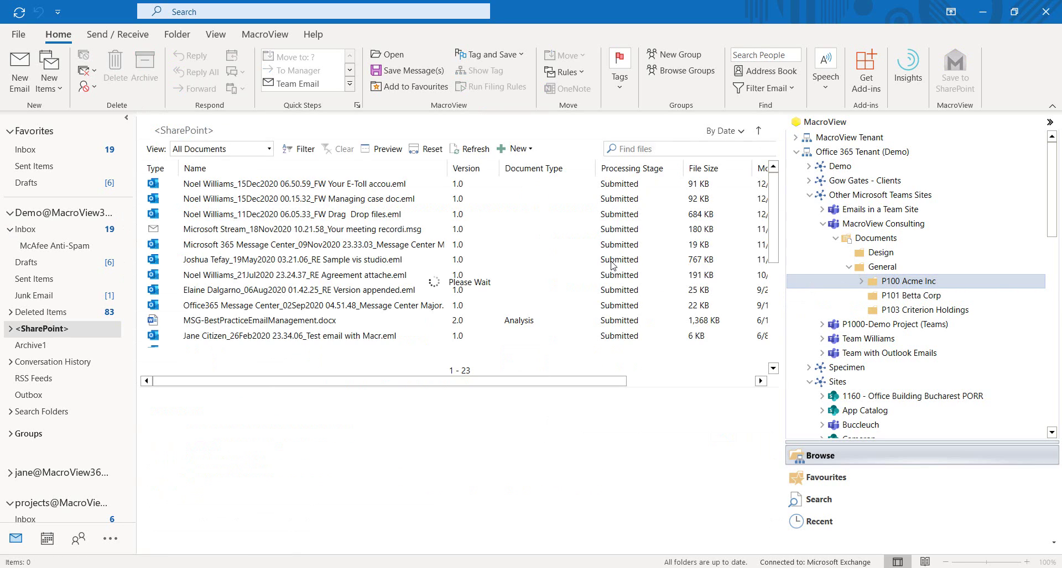
Step: Preview the forwarded E-Toll account statement email with its attachments and choose another view for the file list
click(380, 184)
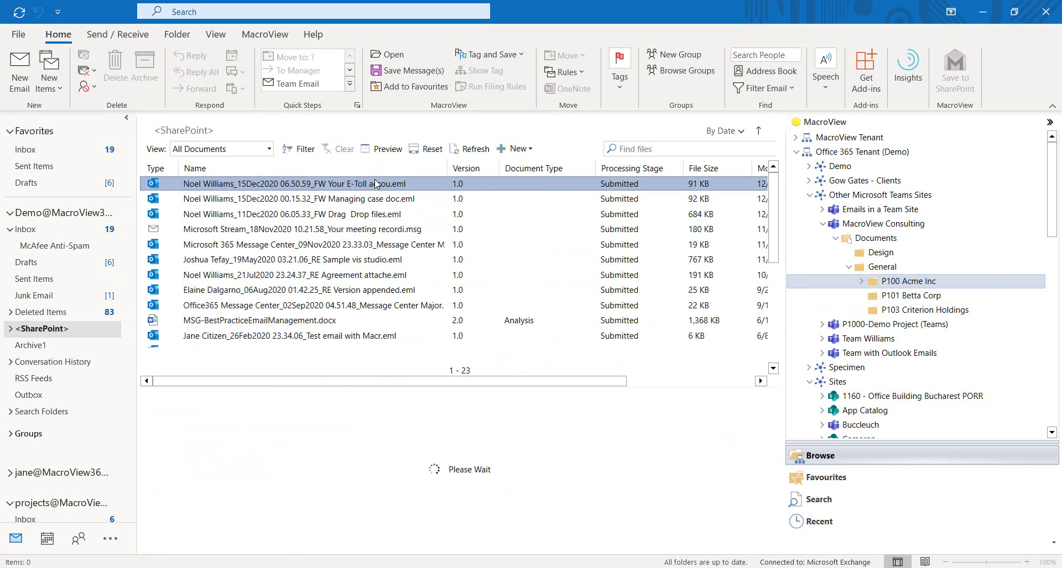
scroll(433, 483, down, 2)
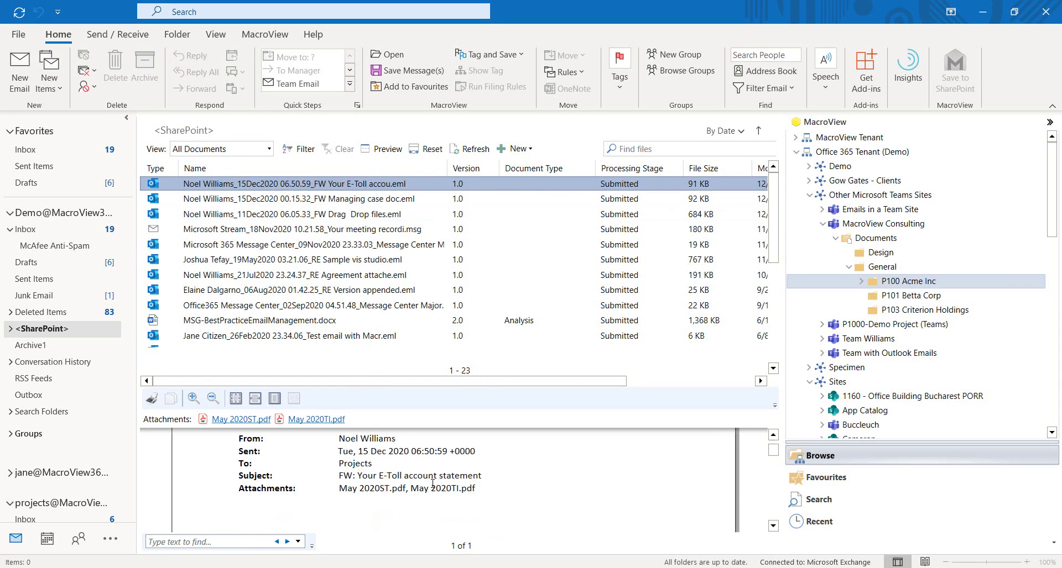
click(222, 149)
click(211, 183)
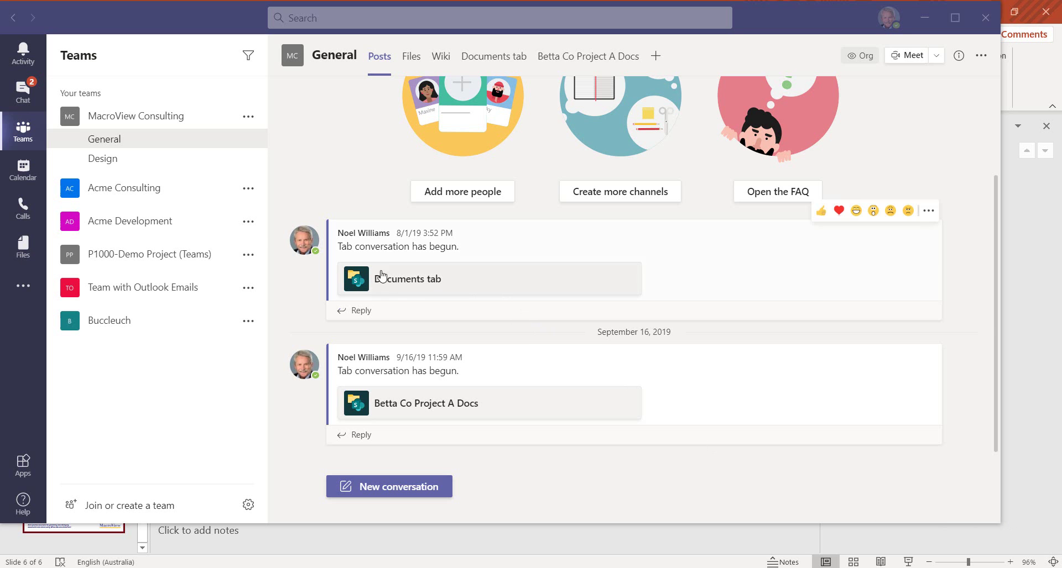
Step: In Microsoft Teams, open the P100 Acme Inc folder in the General channel's files and show it in the Email Messages view
click(113, 143)
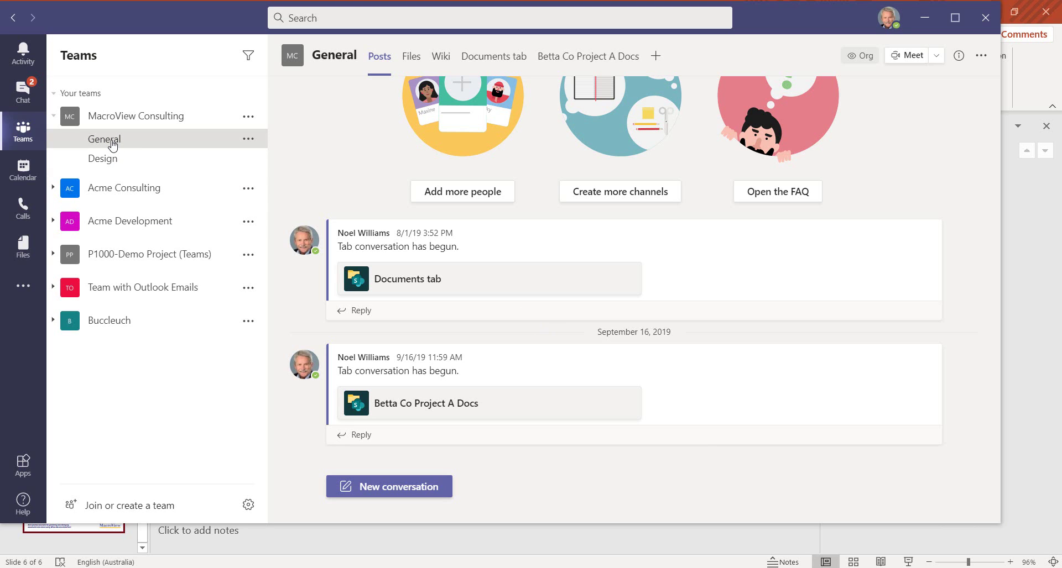
click(411, 58)
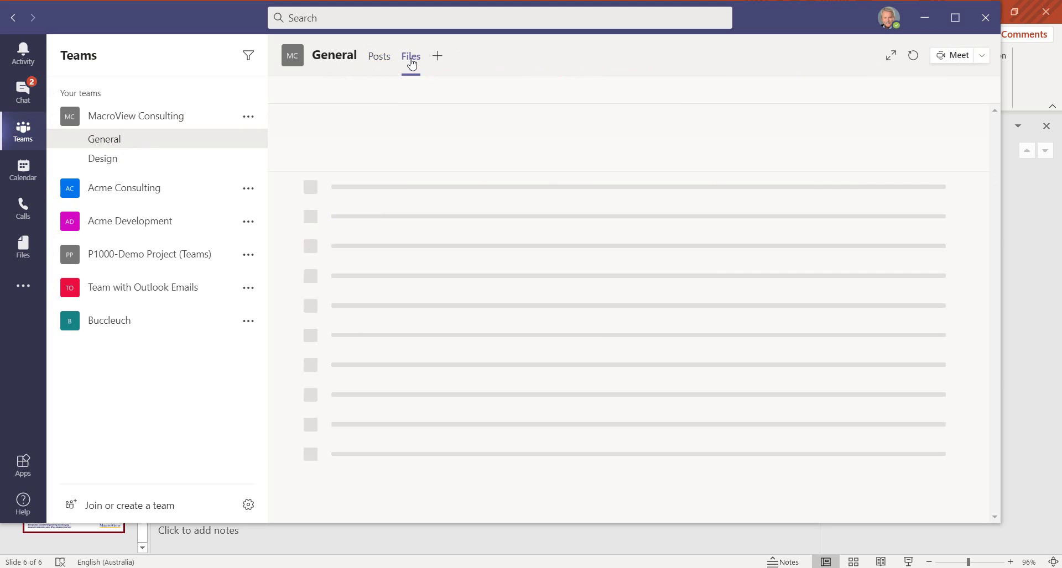
click(359, 275)
click(932, 90)
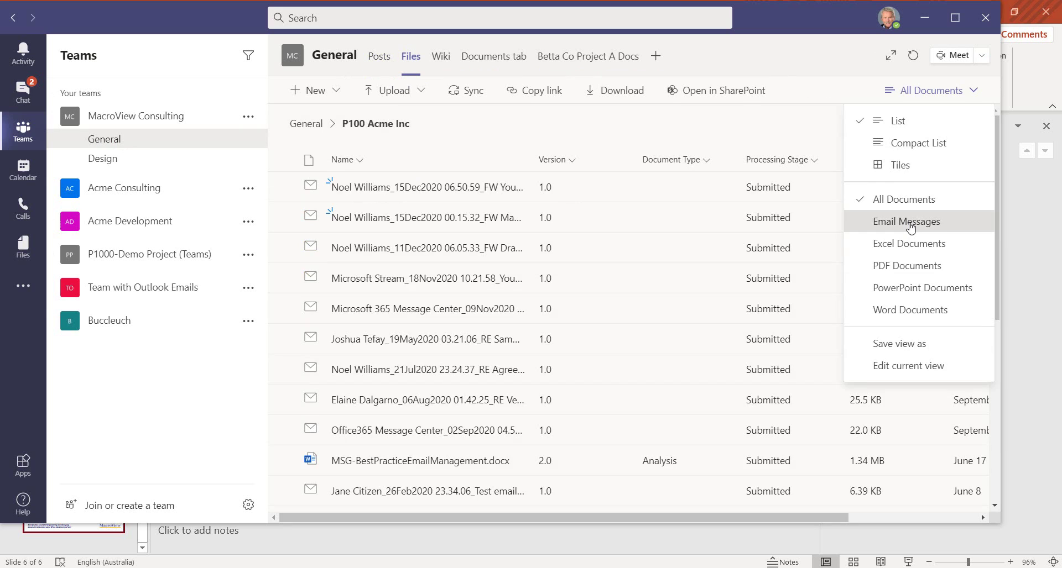
click(909, 224)
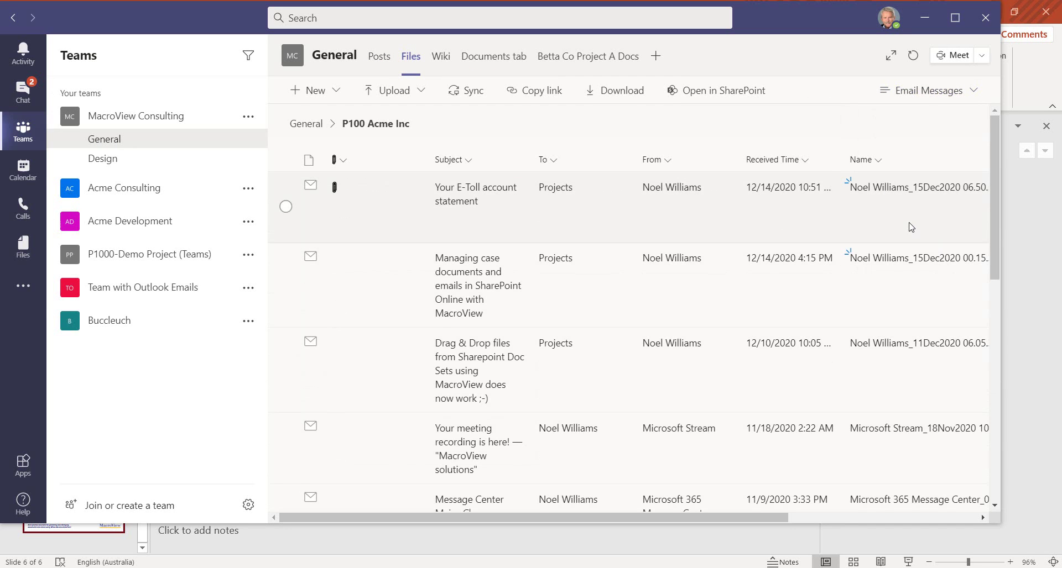
Step: Open the filed "Your E-Toll account statement" email to review its content and attachments, and close it
click(489, 200)
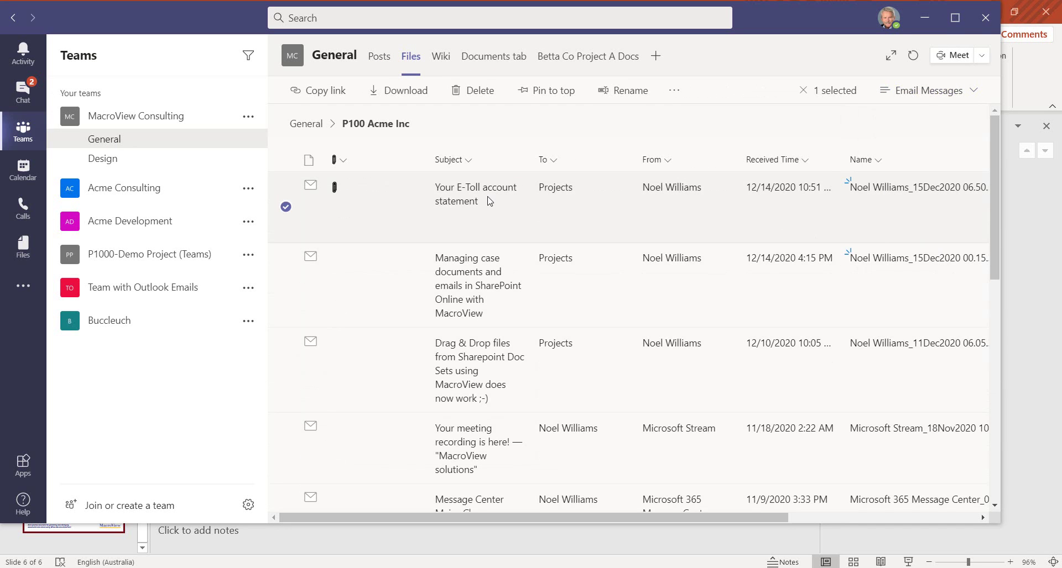
click(587, 216)
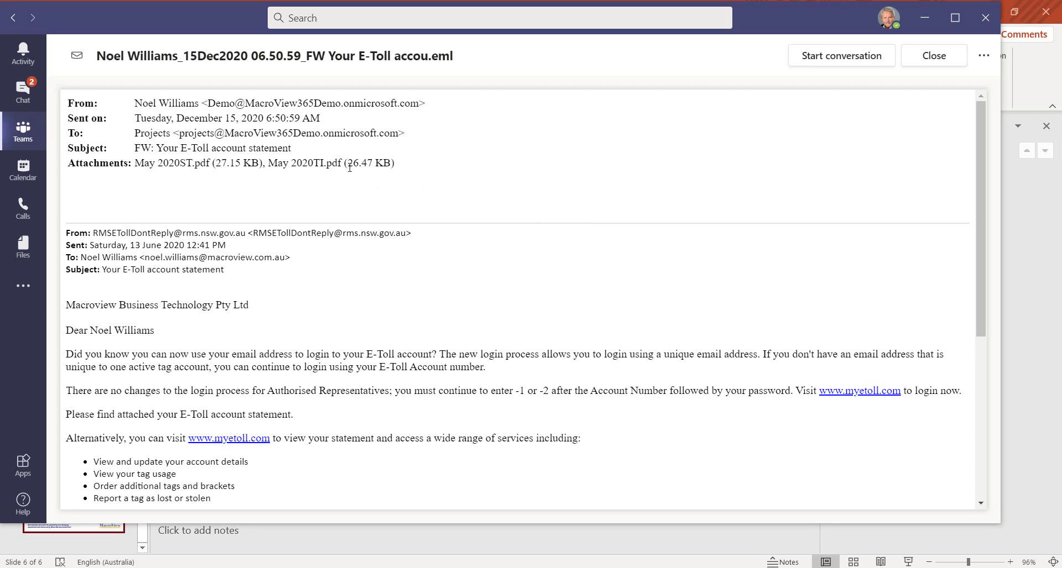
click(934, 55)
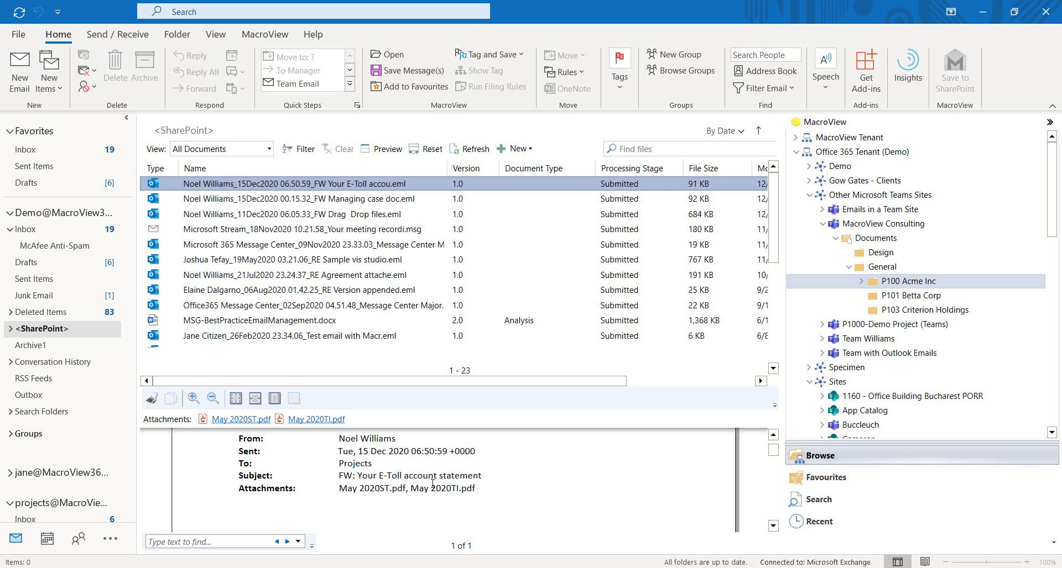